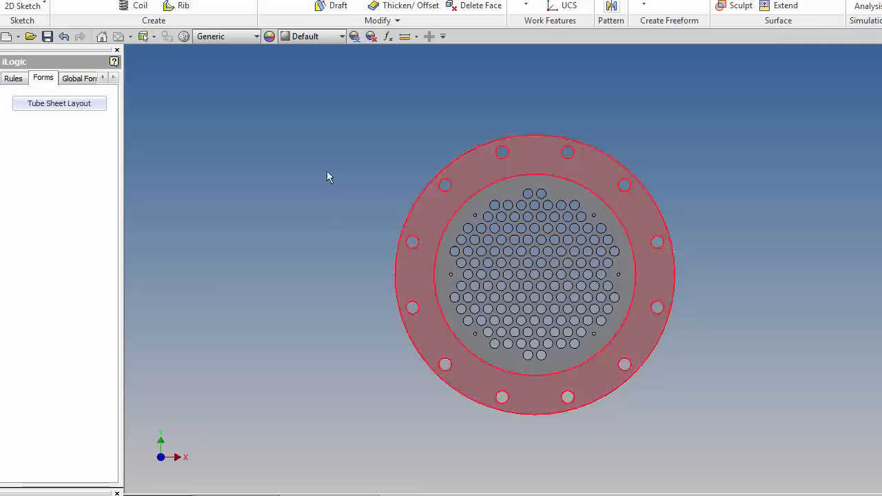
Review the Tube Sheet Layout form's parameters and the Range 1 rows of the Max Tube Counts form.
click(81, 105)
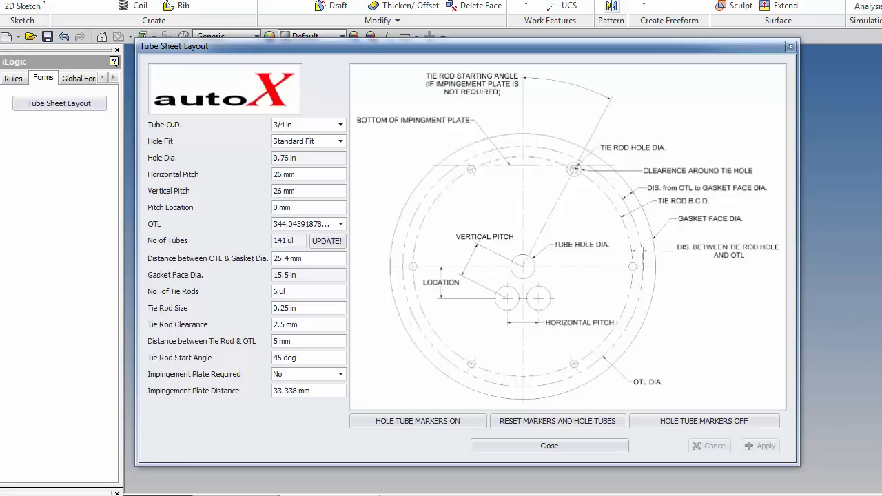
click(791, 46)
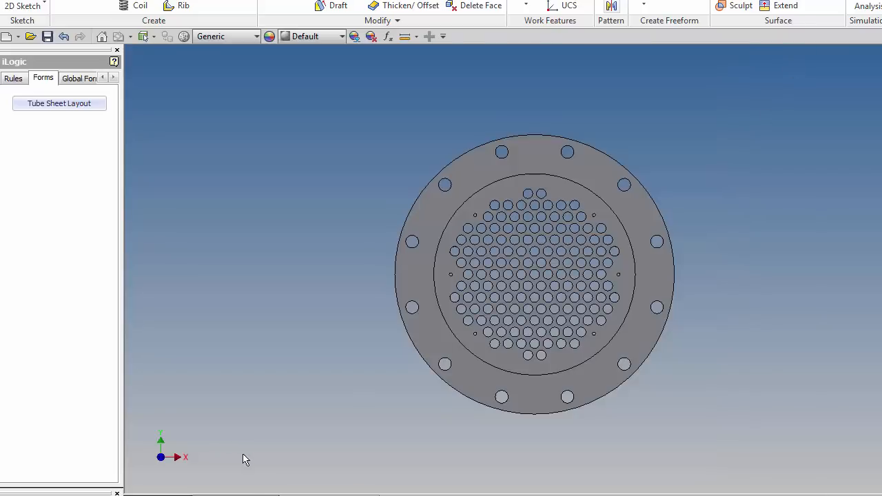
click(236, 495)
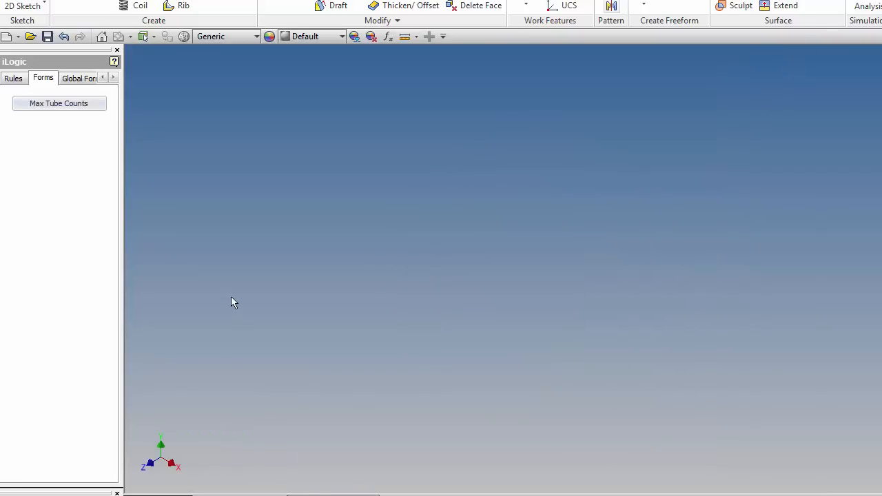
click(71, 105)
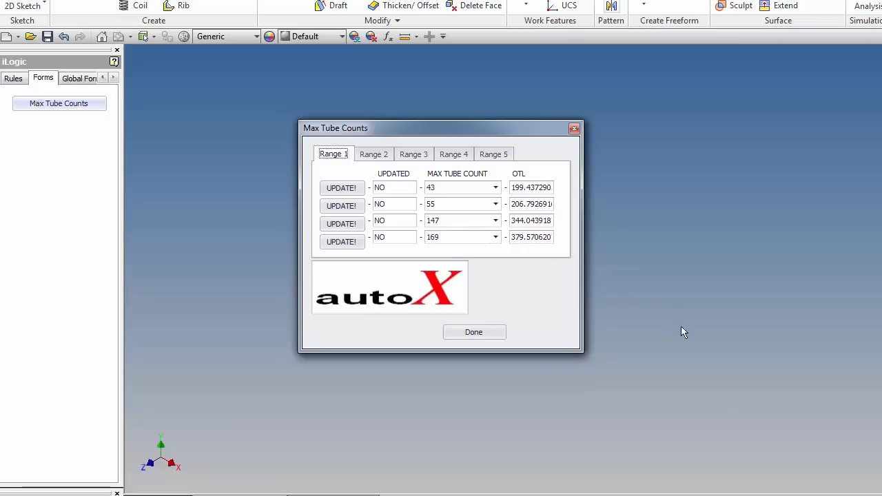
click(574, 129)
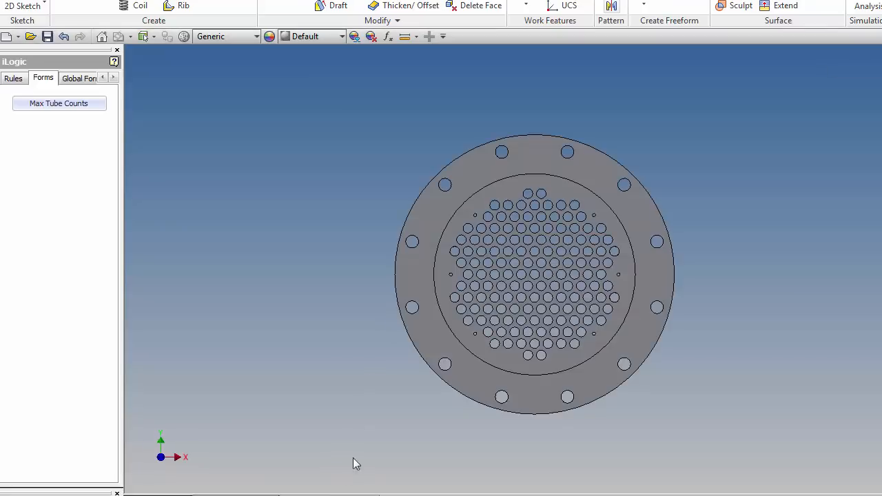
click(83, 105)
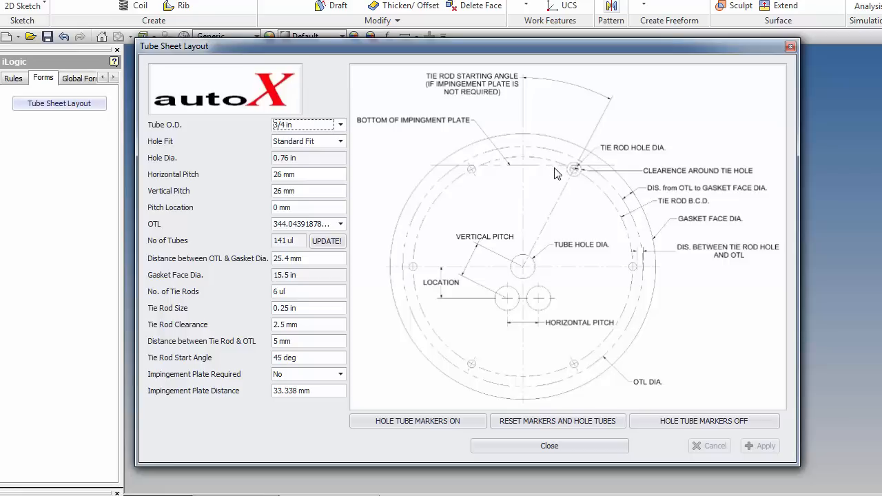
click(791, 47)
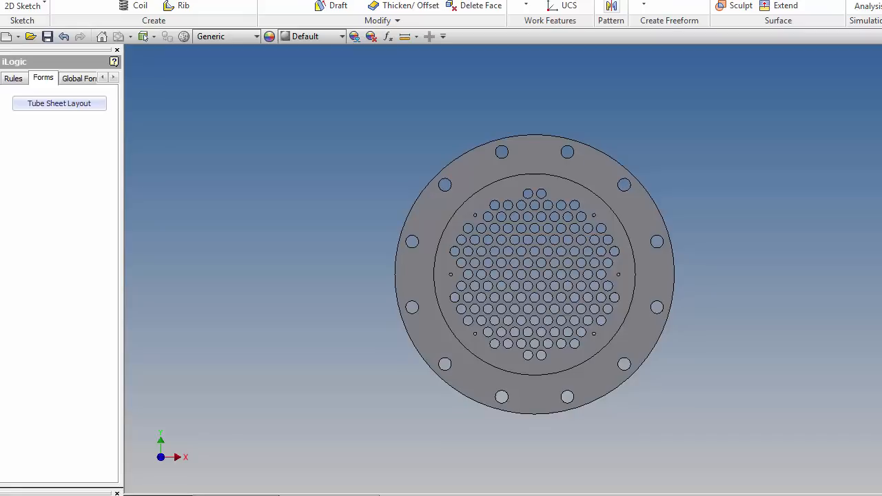
Set the tube sheet's horizontal pitch to 25 mm and vertical pitch to 28 mm, and apply the changes.
click(96, 103)
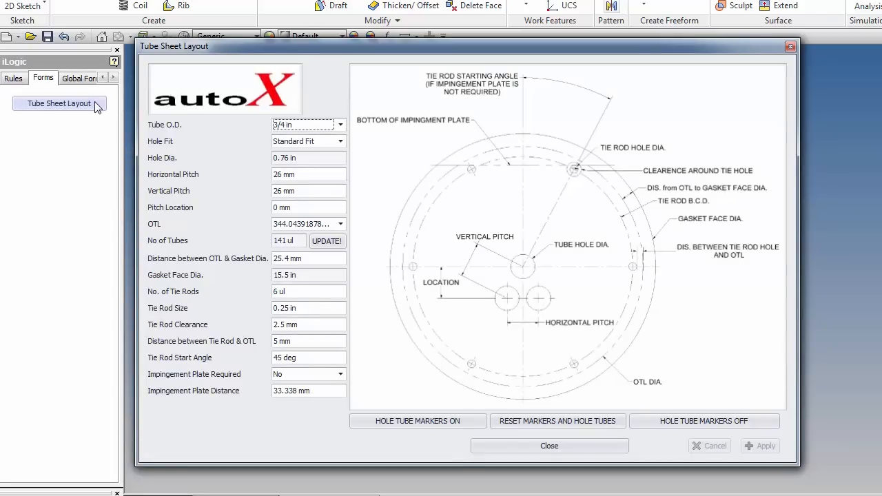
click(282, 175)
key(BackSpace)
text(5)
click(285, 191)
key(BackSpace)
text(8)
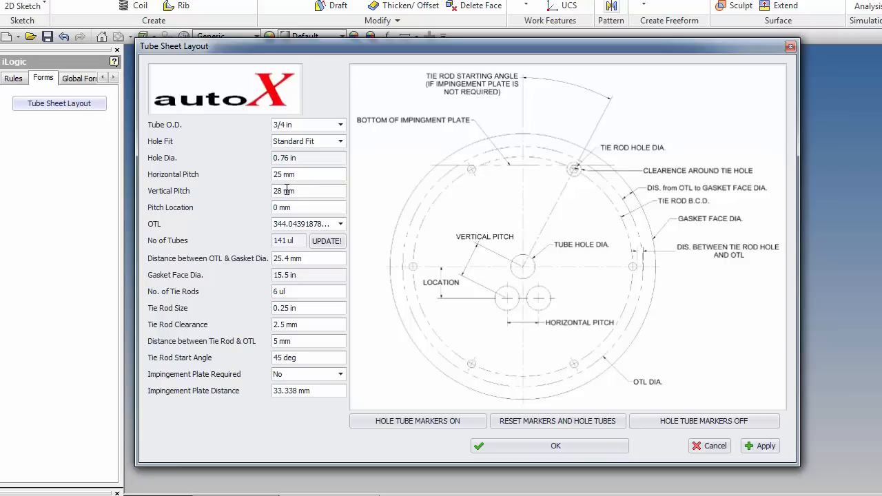
click(758, 448)
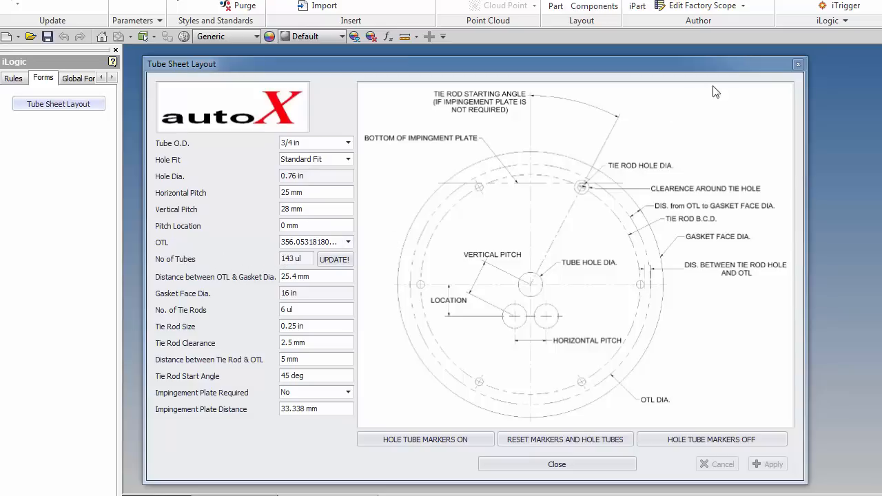
click(798, 66)
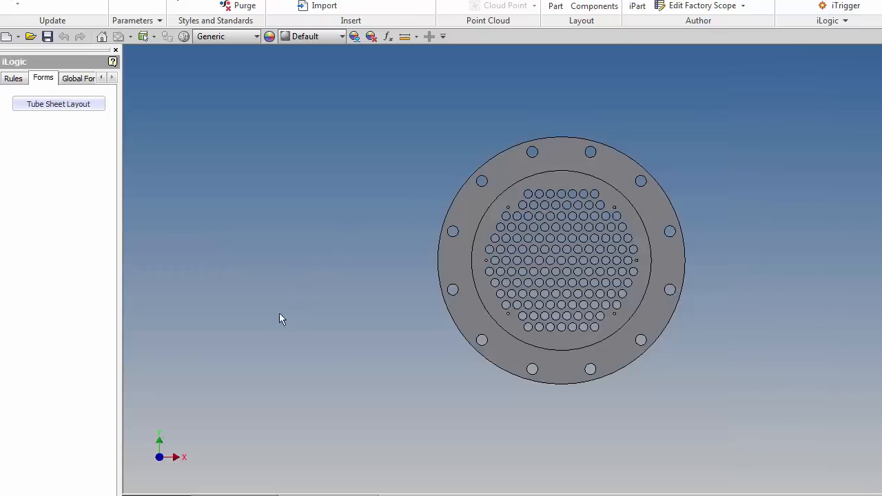
Update the tube count part for the new pitches and open its Max Tube Counts form.
click(229, 492)
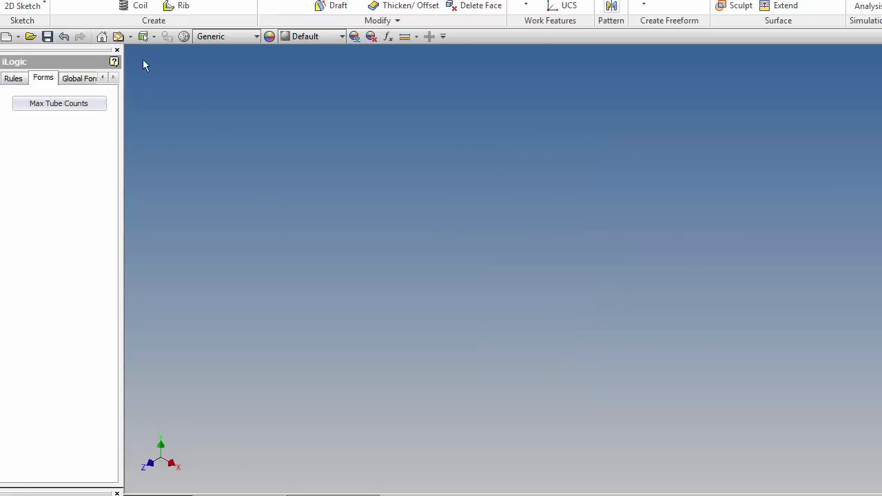
click(118, 37)
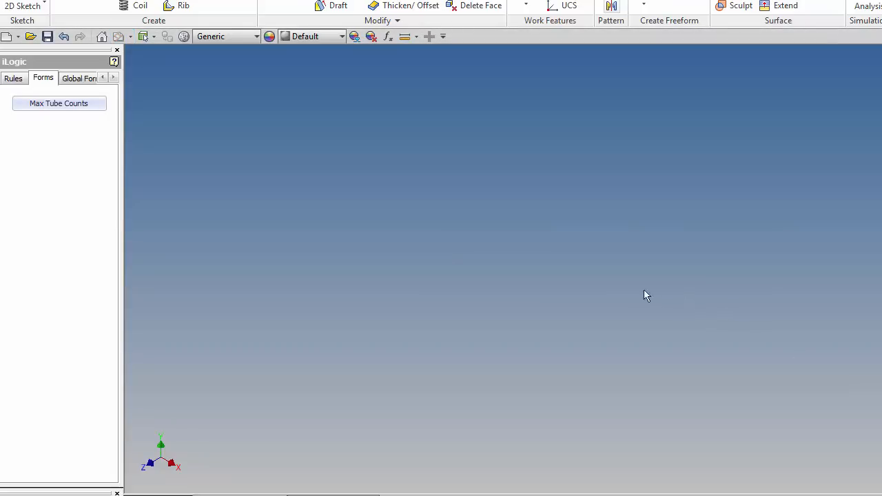
click(100, 104)
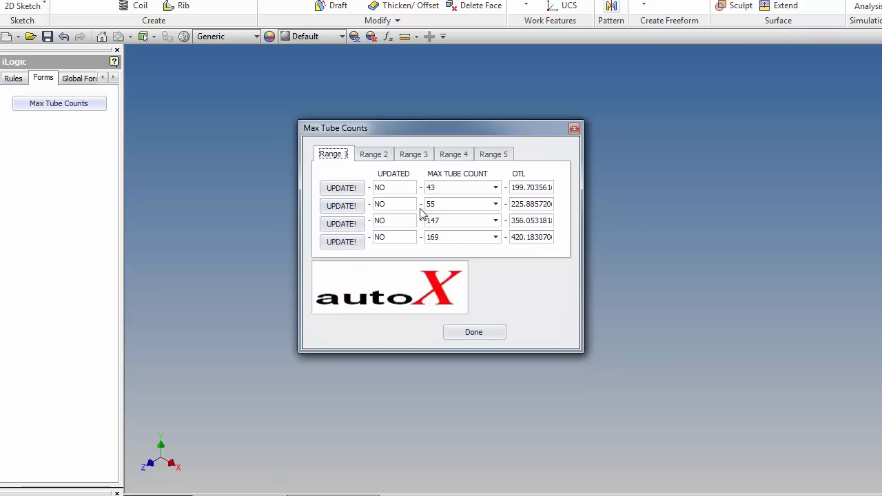
Examine the available max tube counts in the second and third rows of Range 1.
click(496, 204)
scroll(497, 257, down, 1)
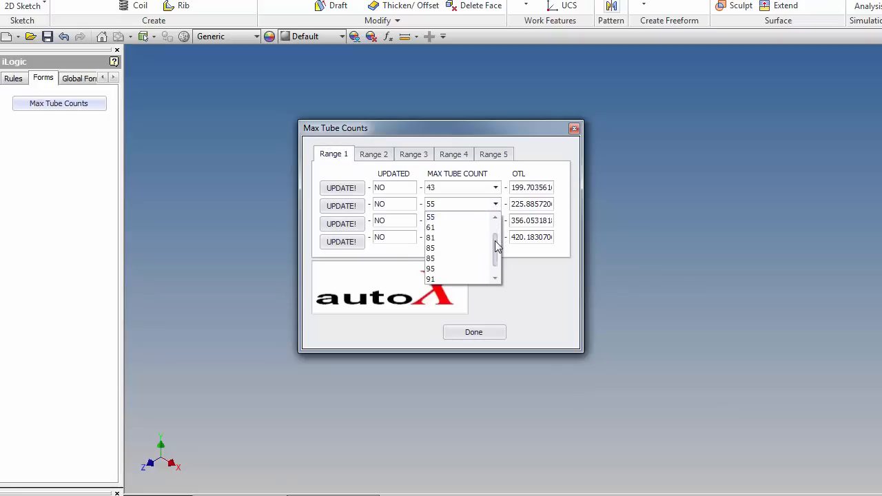
drag(496, 257, 499, 208)
click(497, 206)
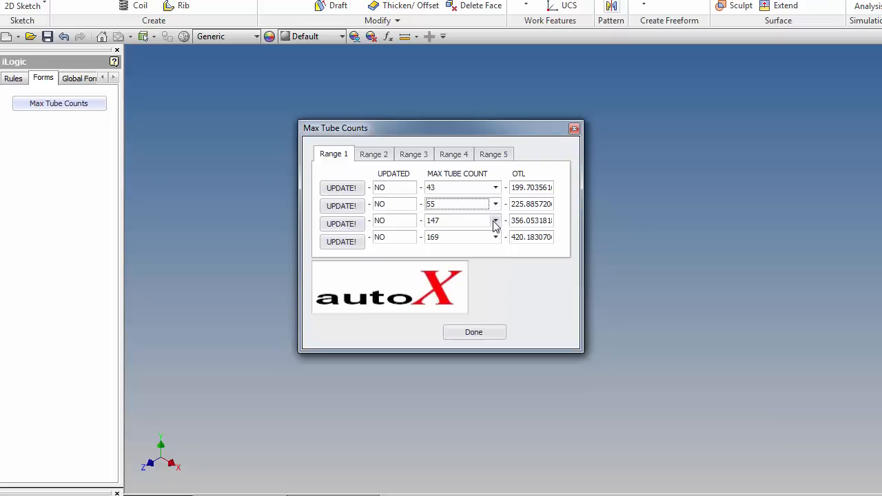
click(495, 222)
mouse_move(497, 257)
mouse_down()
mouse_move(493, 277)
mouse_move(493, 247)
mouse_up()
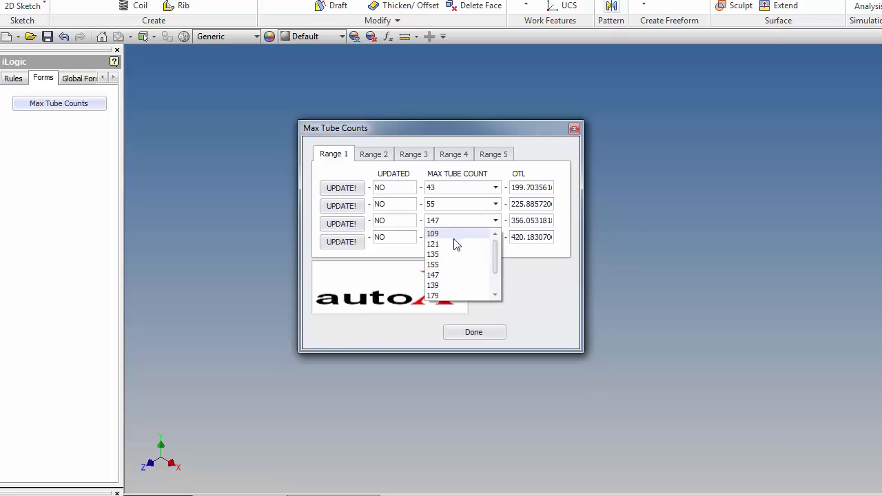
click(496, 206)
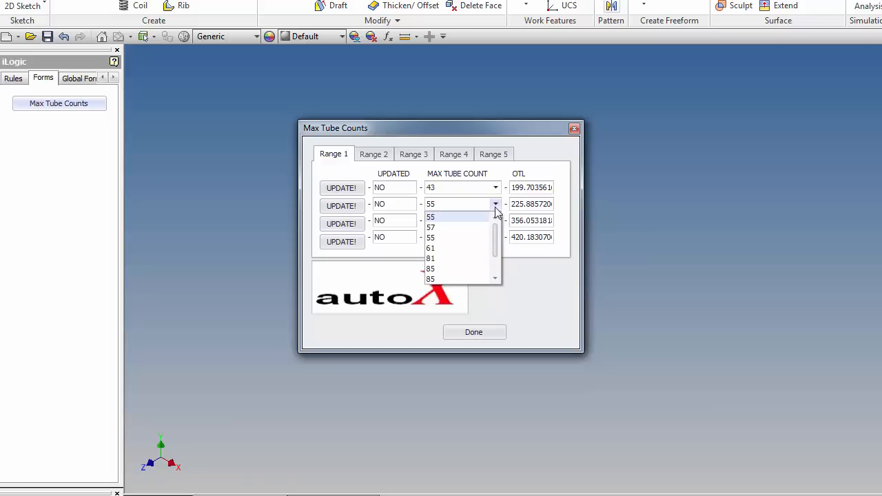
drag(496, 240, 493, 252)
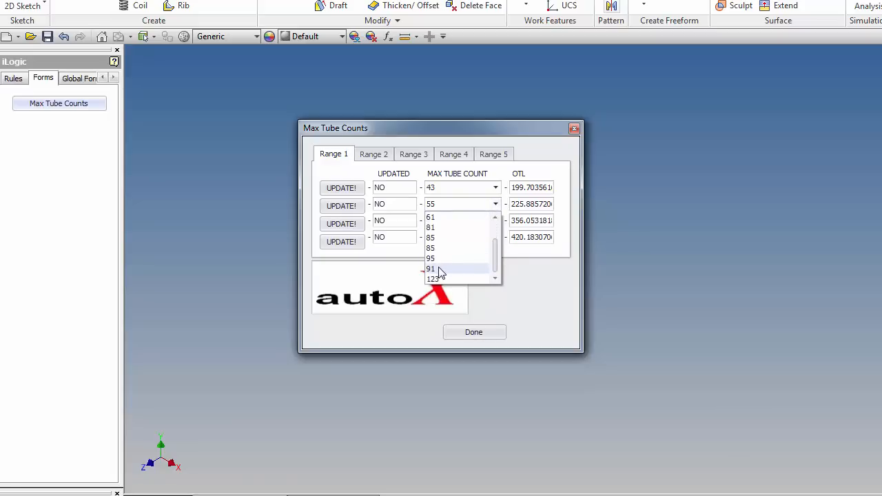
click(496, 206)
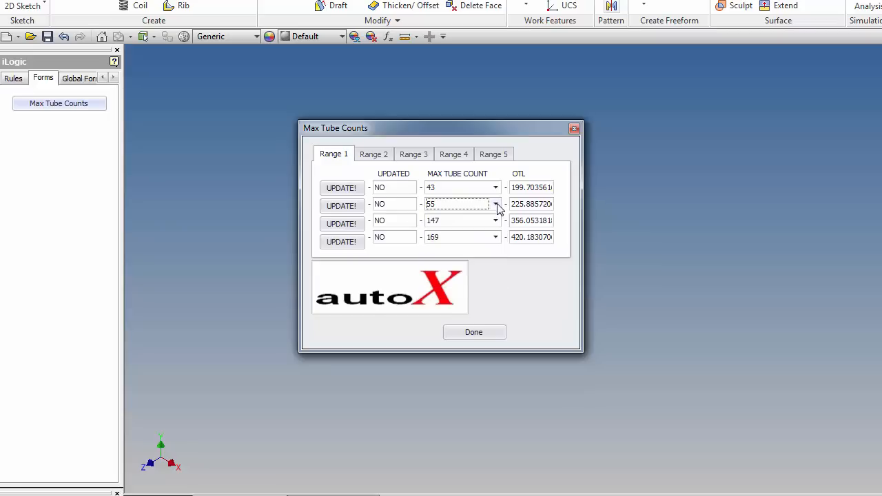
Update the second row of Range 1 and choose a max tube count of 103 to find its OTL.
click(349, 209)
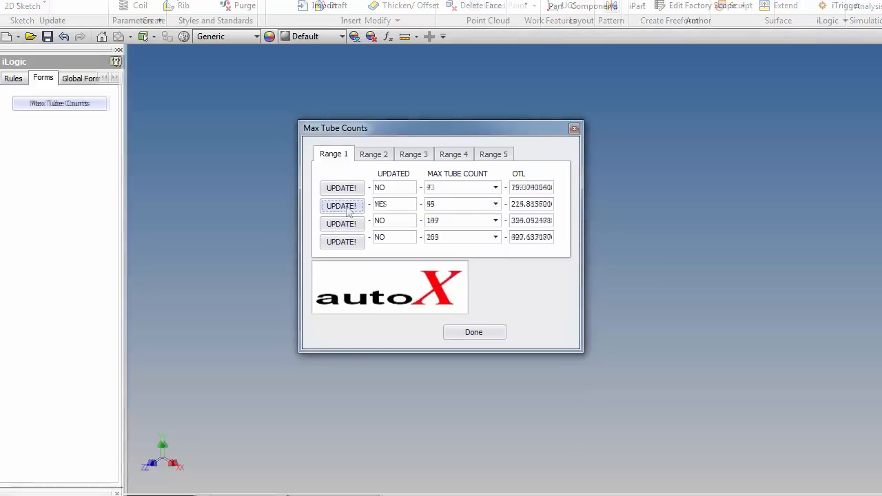
click(496, 204)
drag(498, 236, 495, 252)
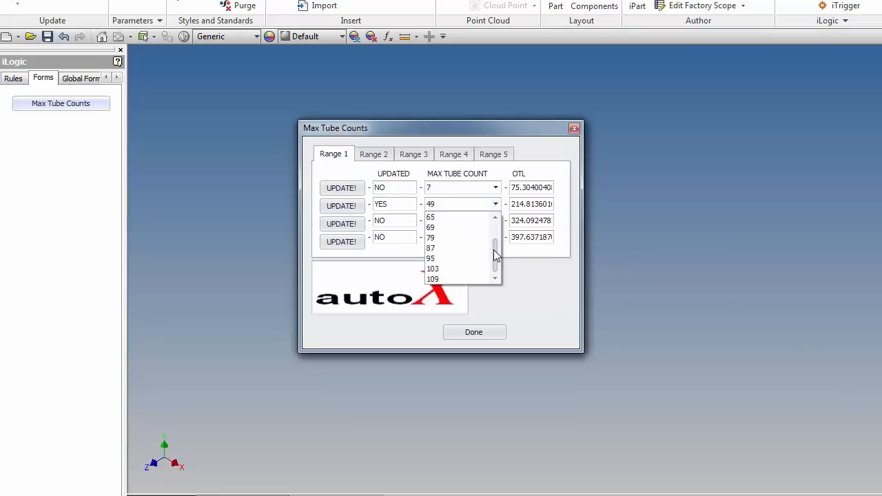
click(435, 270)
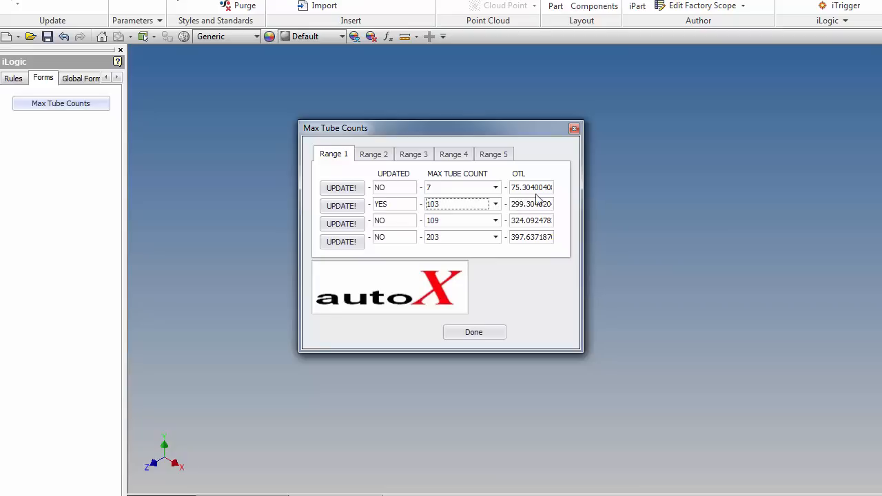
click(574, 130)
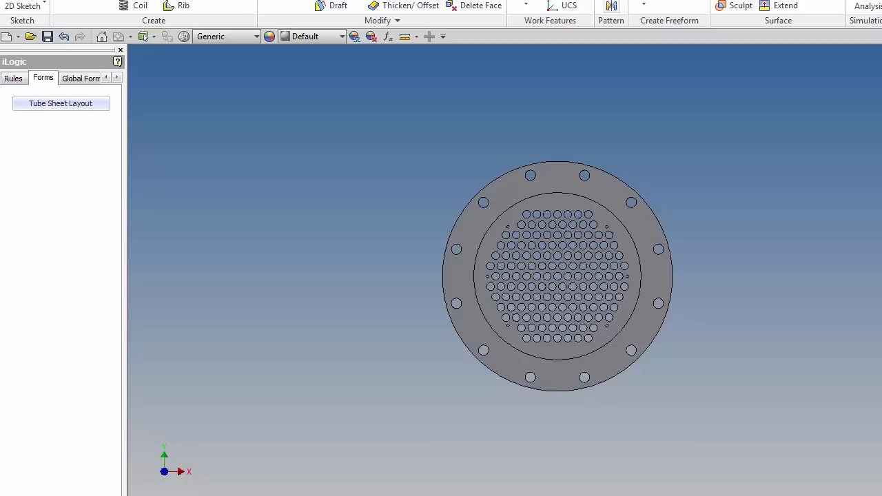
Set the tube sheet's OTL to 299.304020439771, apply it and update the number of tubes.
click(87, 107)
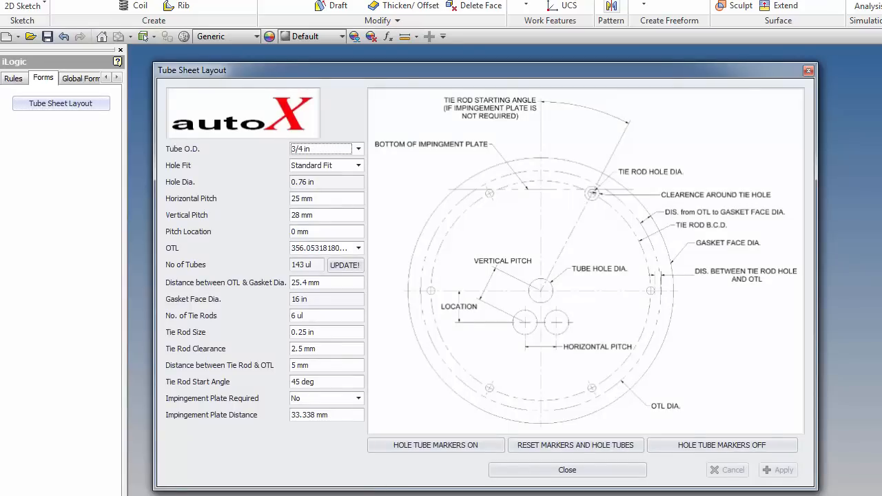
click(358, 248)
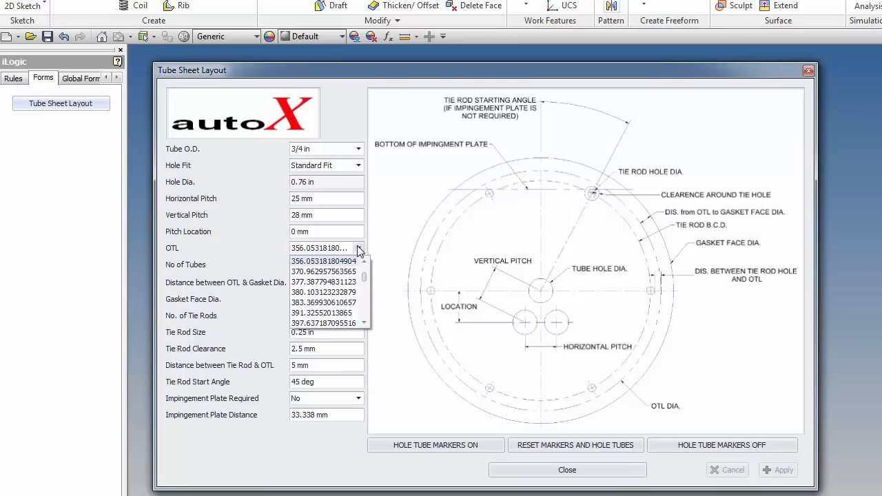
click(364, 262)
click(365, 261)
click(364, 262)
click(365, 262)
click(364, 262)
click(365, 262)
click(365, 262)
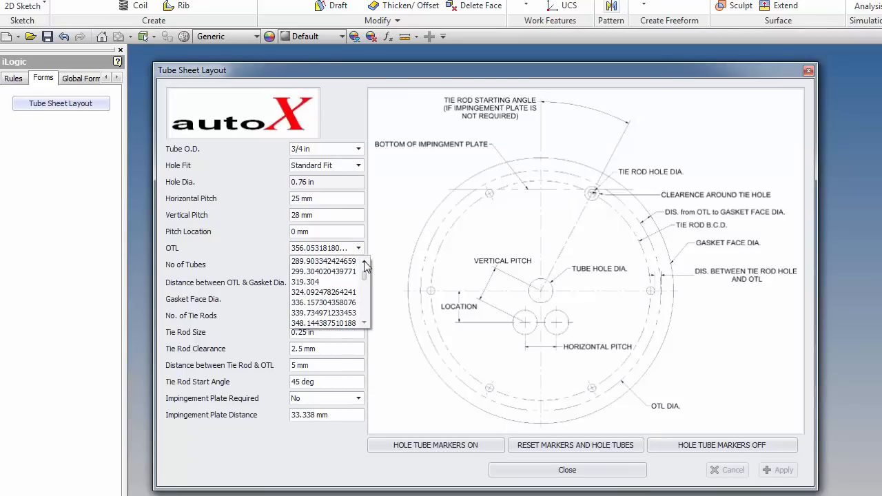
click(332, 273)
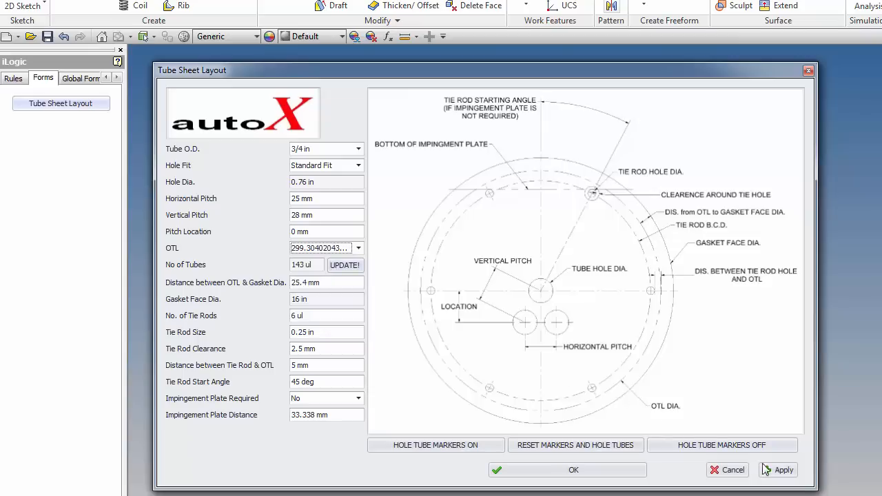
click(783, 474)
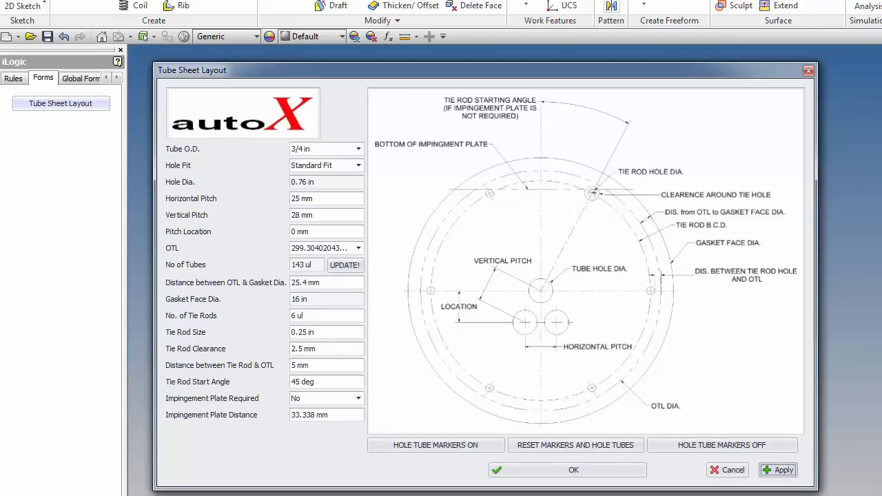
click(778, 470)
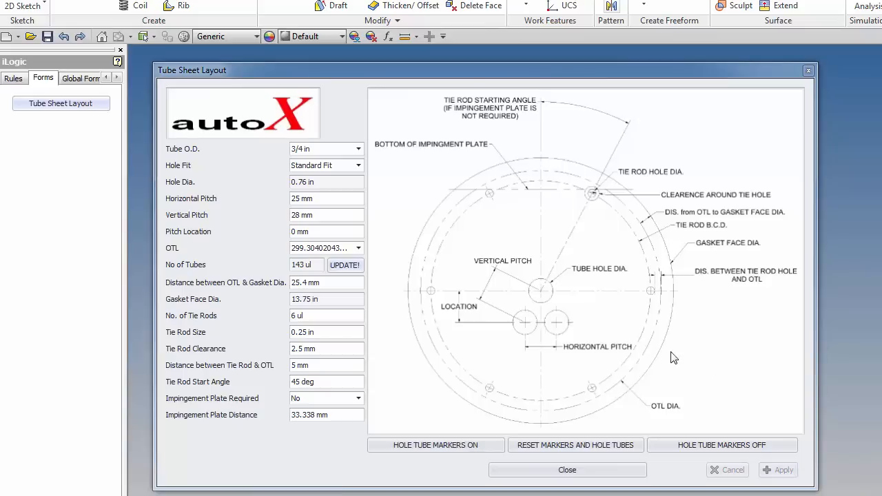
click(353, 270)
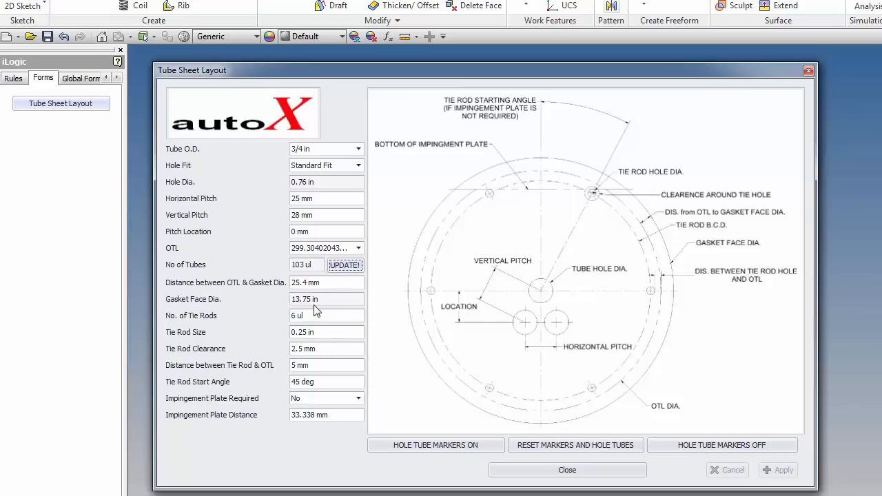
click(810, 71)
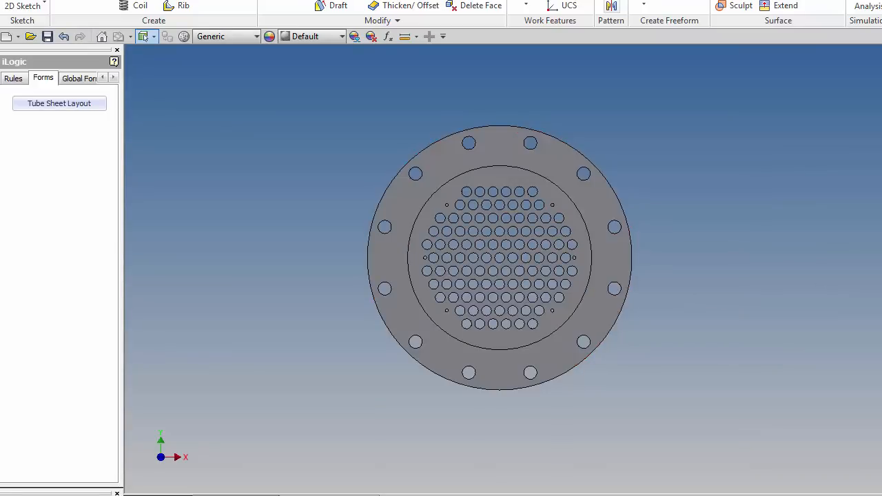
Turn on the hole tube markers for the tube sheet and close the layout form.
click(881, 220)
click(870, 245)
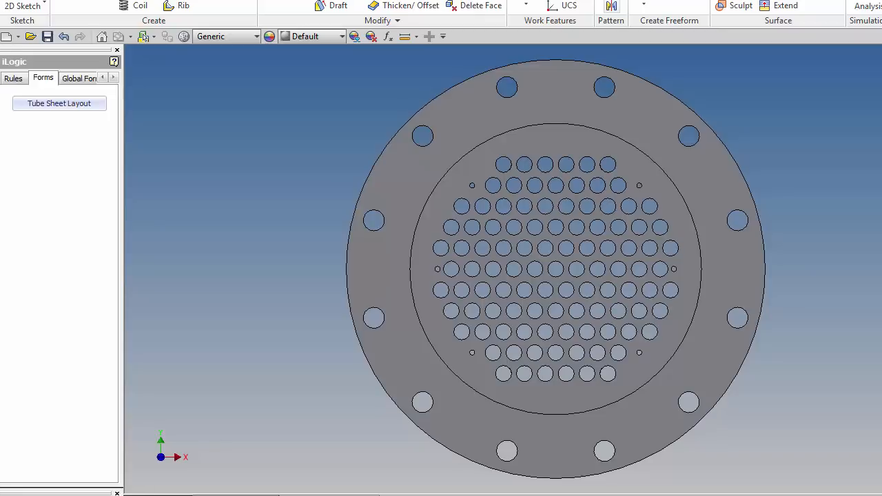
click(87, 109)
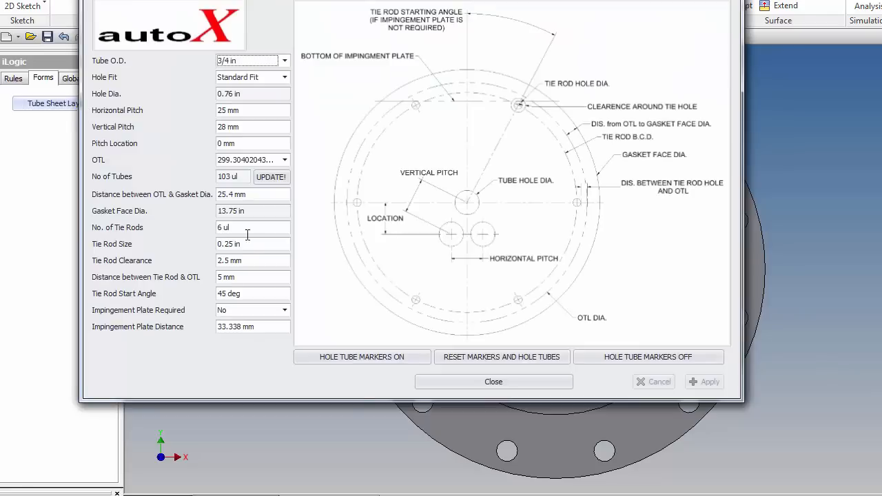
click(353, 363)
click(429, 384)
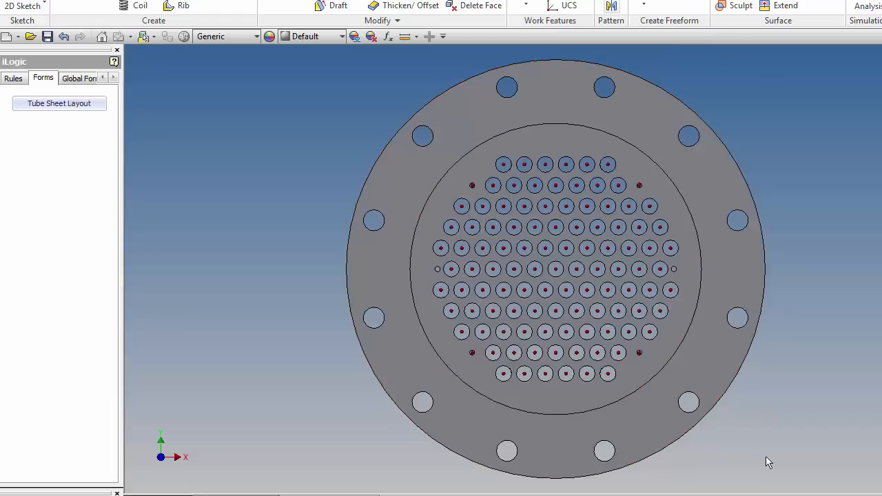
Suppress the rightmost tube hole in the bottom row and update the number of tubes in the tube sheet layout form.
right_click(609, 376)
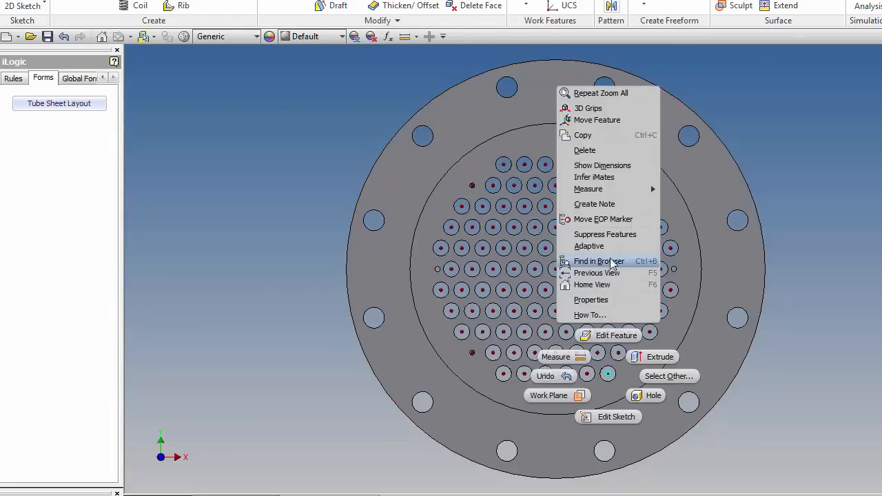
click(608, 236)
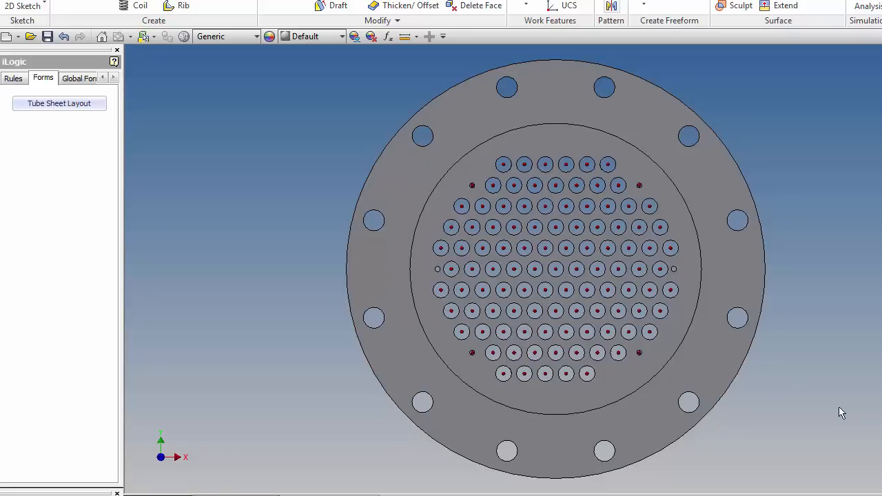
click(78, 104)
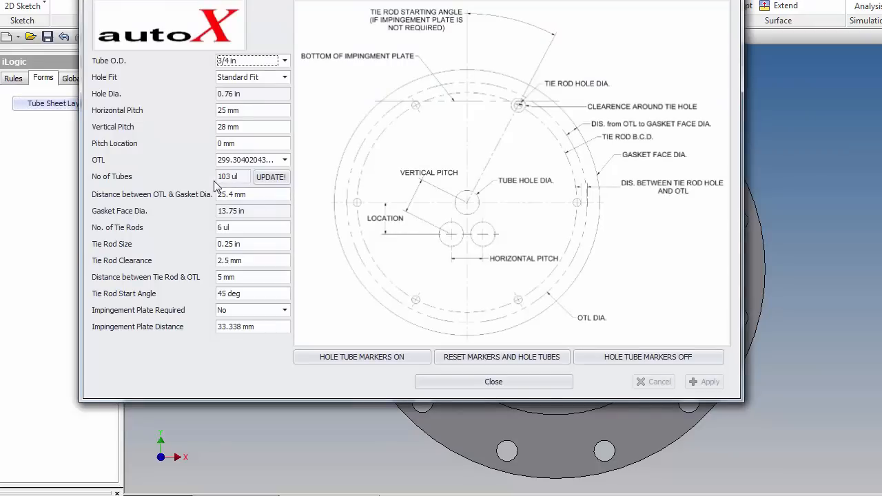
click(274, 182)
Reset the markers and hole tubes, turn the hole tube markers off, and close the form with the number of tubes updated.
click(479, 357)
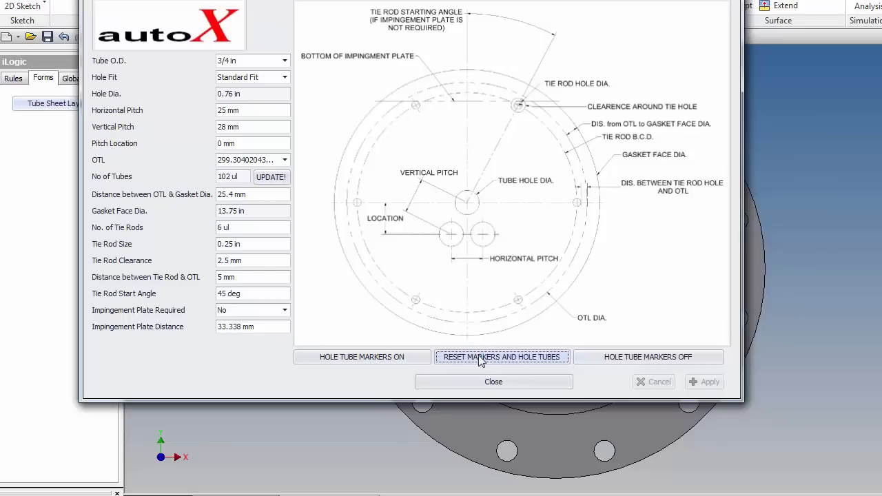
click(629, 361)
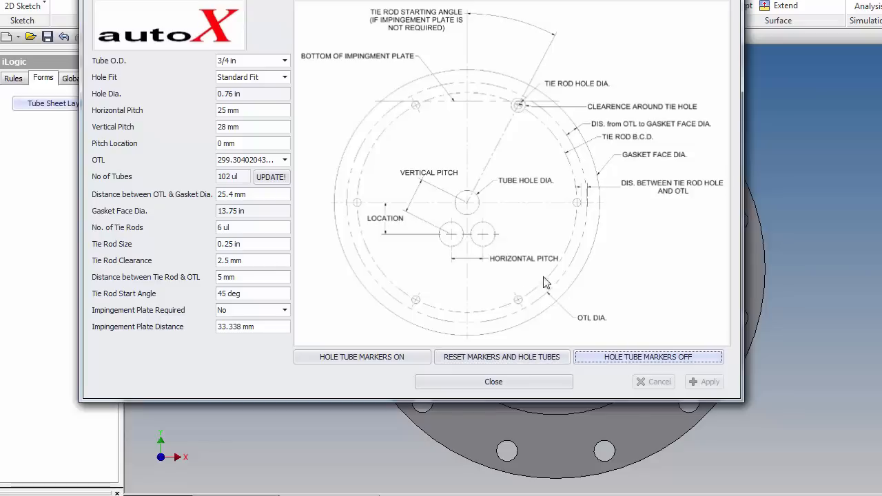
click(279, 178)
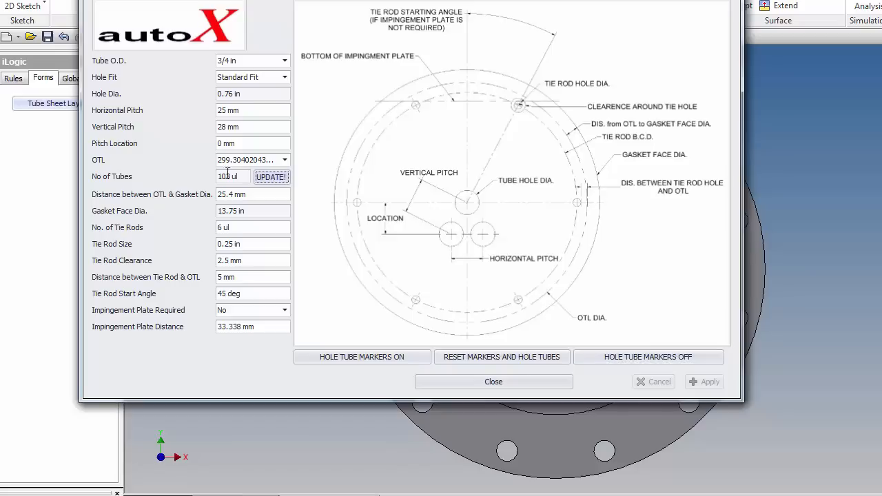
click(494, 381)
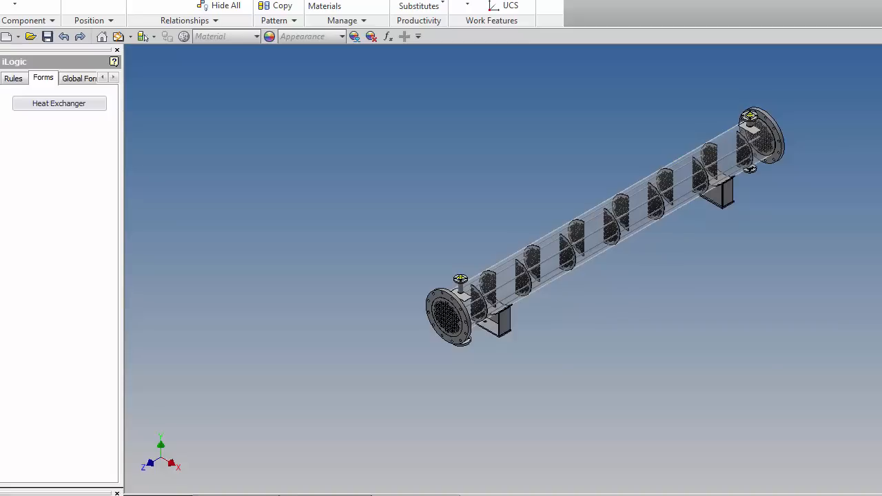
Update the heat exchanger assembly and review the tank design, baffle, saddle support and nozzle parameters in its form.
click(118, 36)
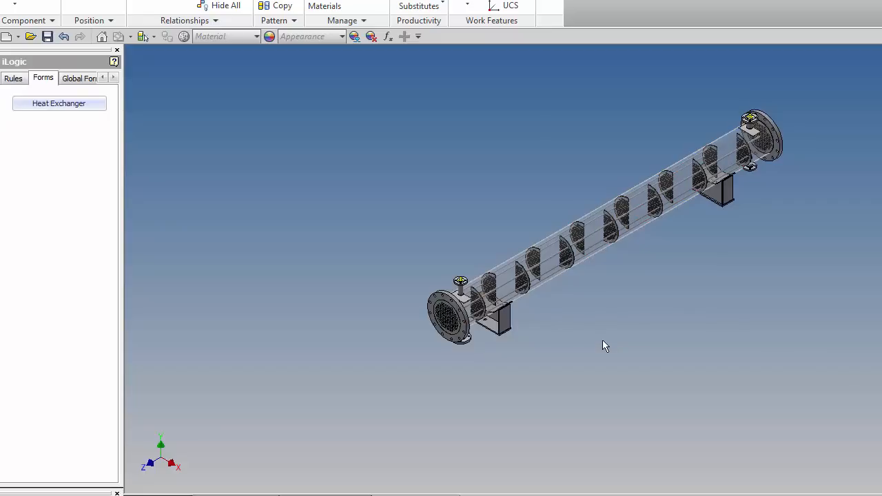
click(80, 104)
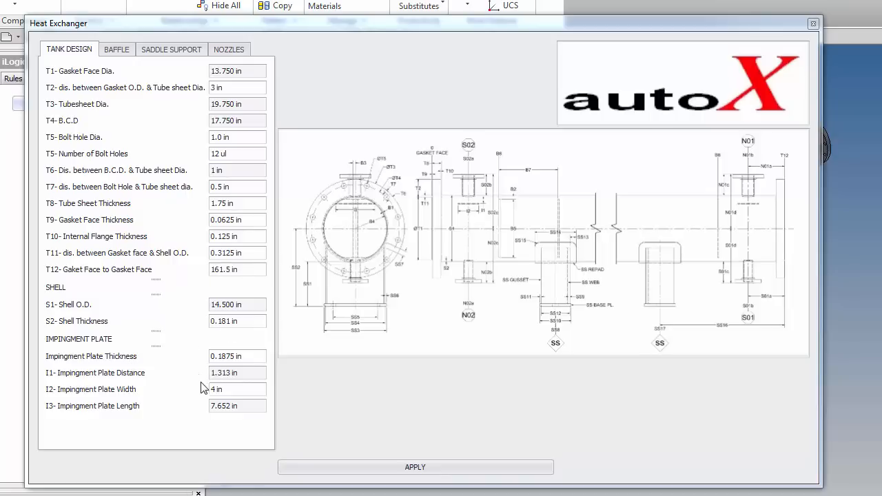
click(120, 52)
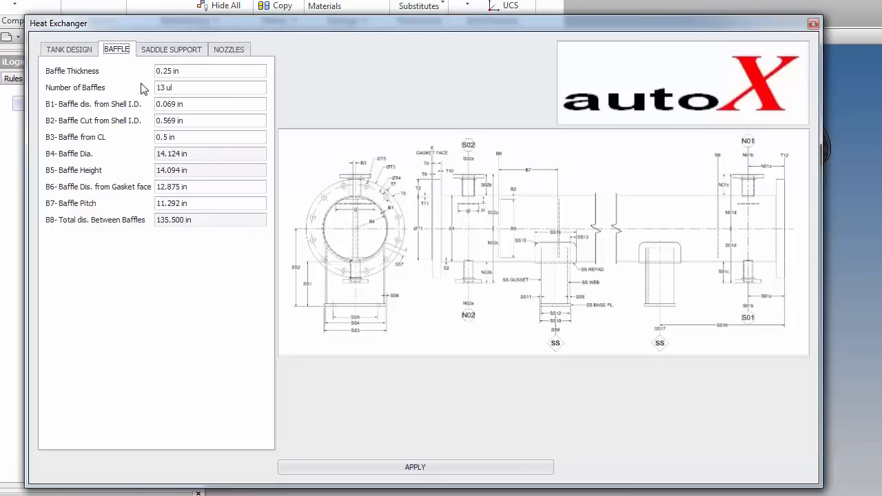
click(163, 52)
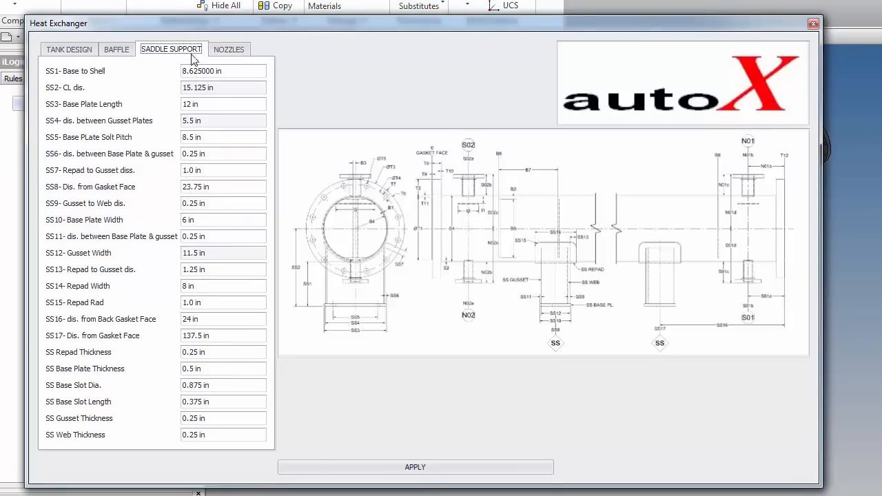
click(227, 51)
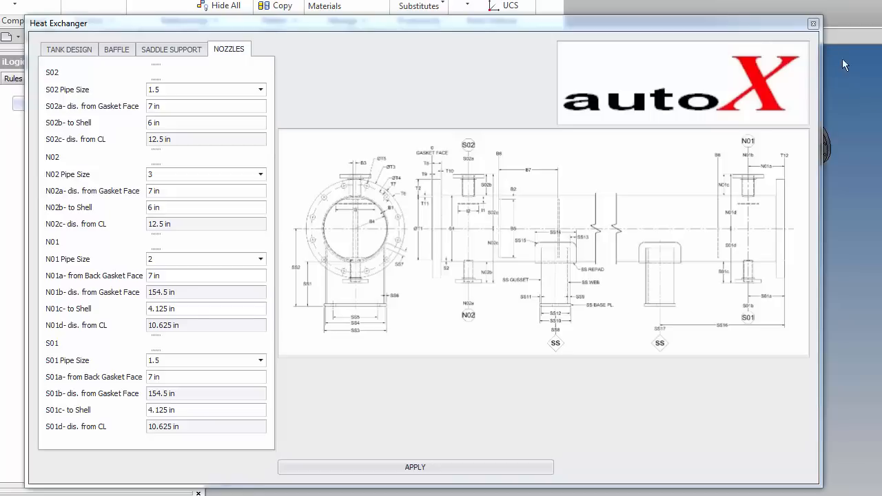
click(813, 24)
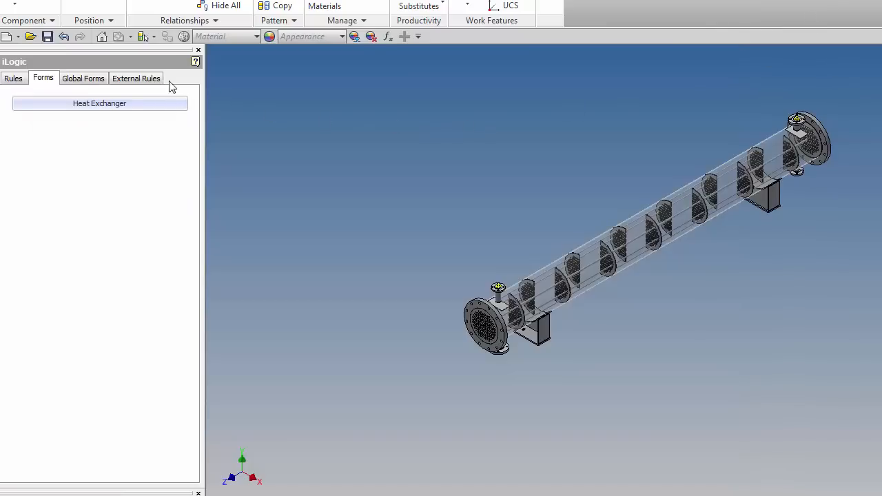
Open the tank assembly drawing and save it with all its outdated sheets updated.
click(30, 36)
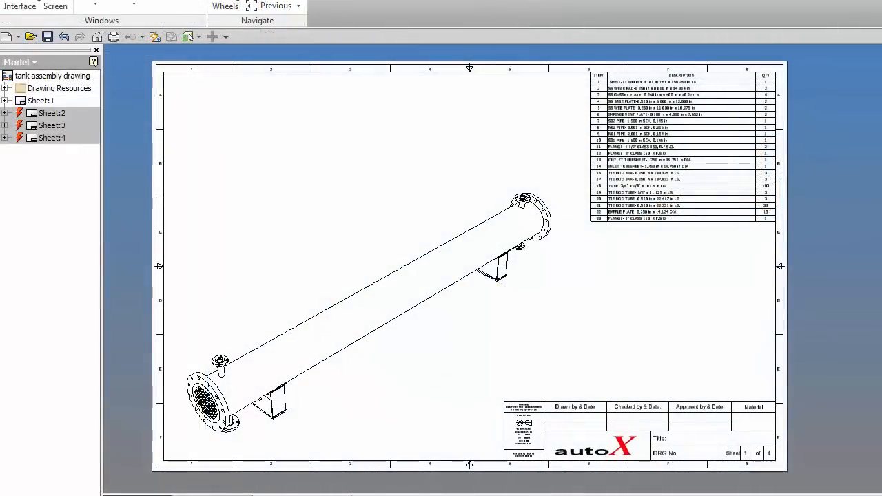
click(651, 215)
key(Escape)
click(154, 37)
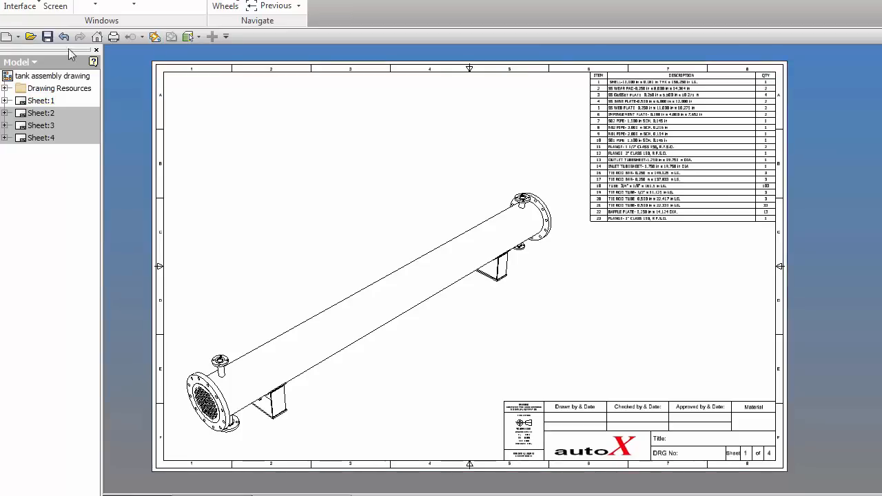
click(47, 37)
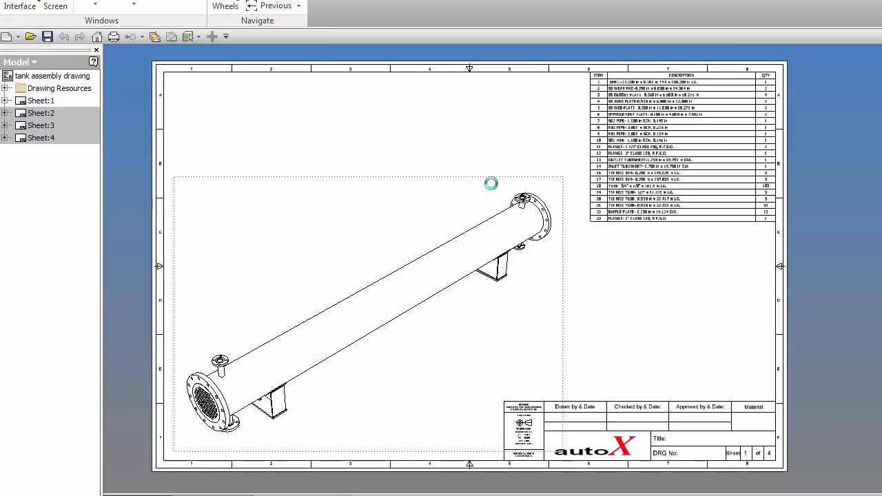
Examine the parts list on Sheet:1 and the tube sheet end view on Sheet:2 of the drawing.
scroll(775, 185, up, 5)
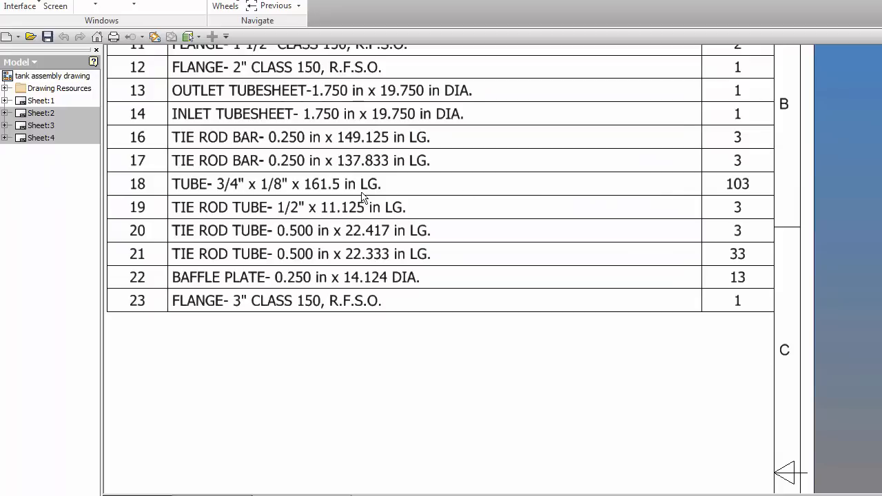
scroll(881, 190, down, 6)
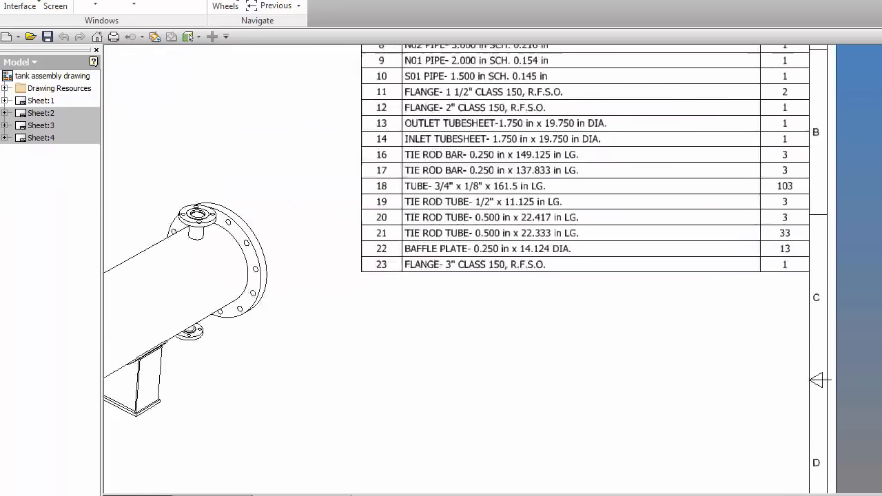
double_click(49, 116)
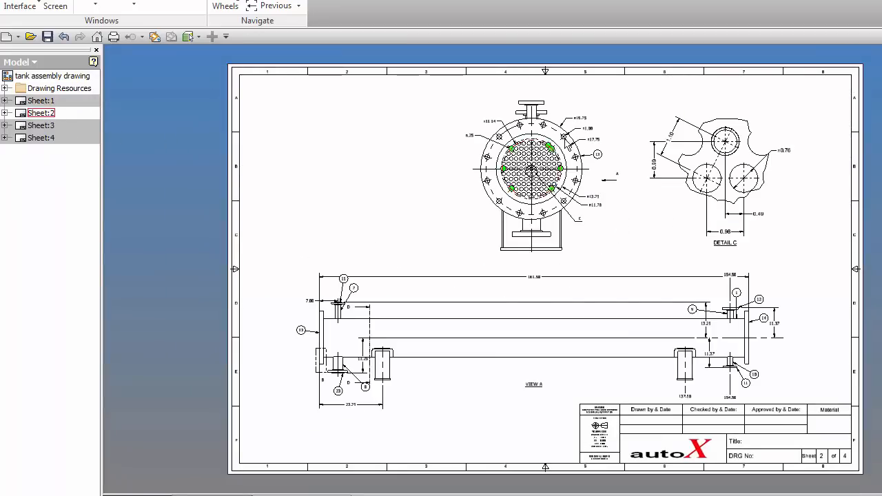
scroll(553, 146, up, 3)
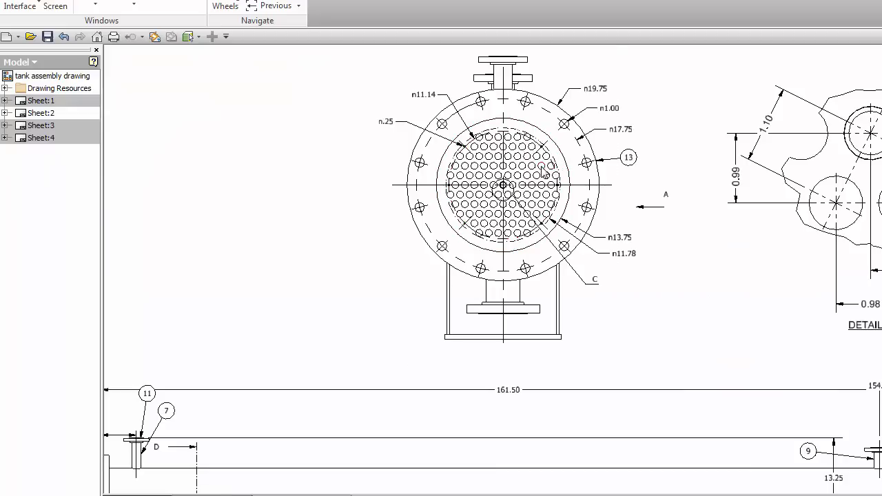
scroll(539, 173, down, 3)
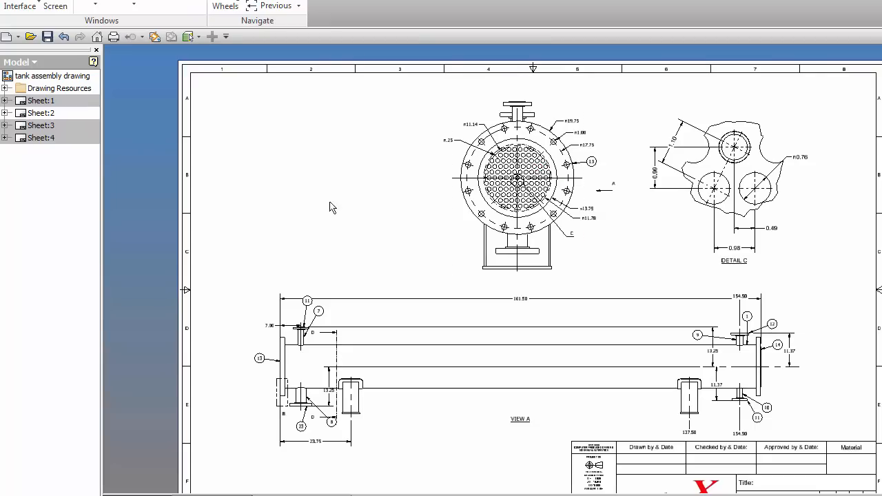
Look over Sheet:3 and Sheet:4 of the tank assembly drawing and return to Sheet:1.
double_click(52, 125)
double_click(53, 138)
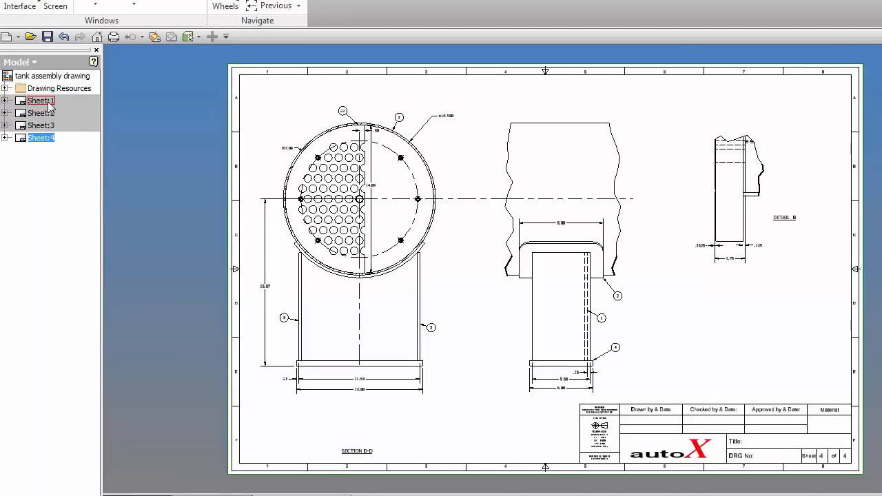
double_click(48, 102)
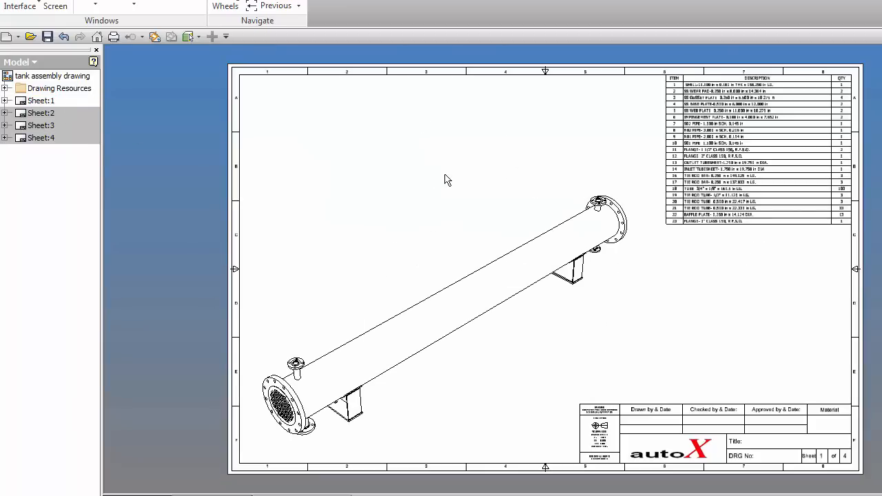